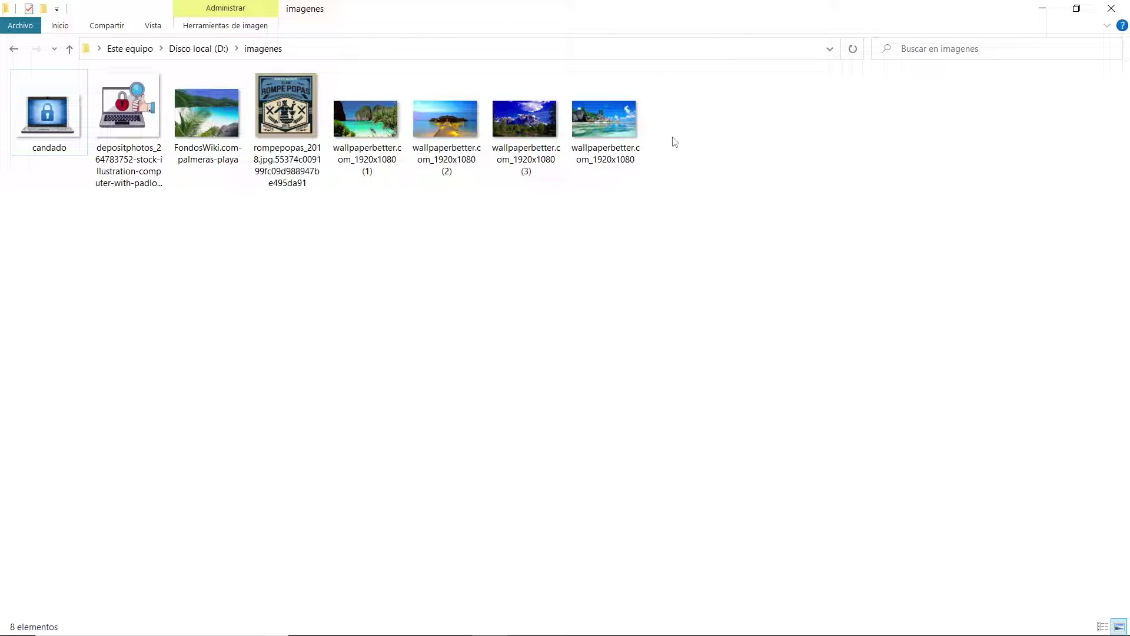
# - Check the file type of the wallpaperbetter.com_1920x1080 image in its properties, and close them
pyautogui.click(625, 136)
pyautogui.rightClick(615, 133)
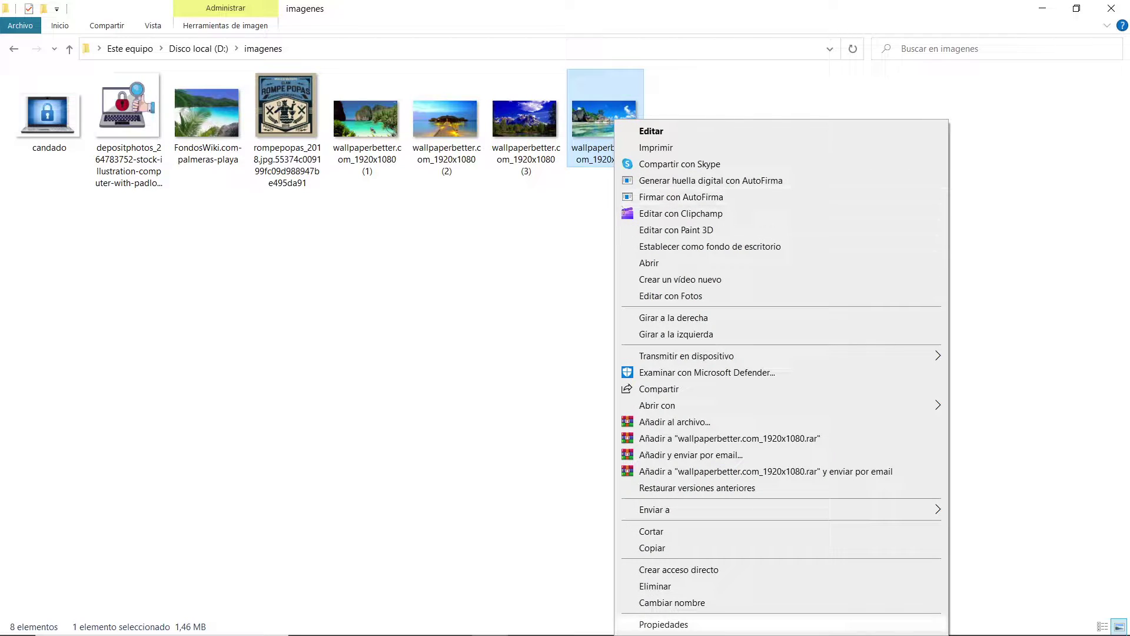
pyautogui.click(700, 624)
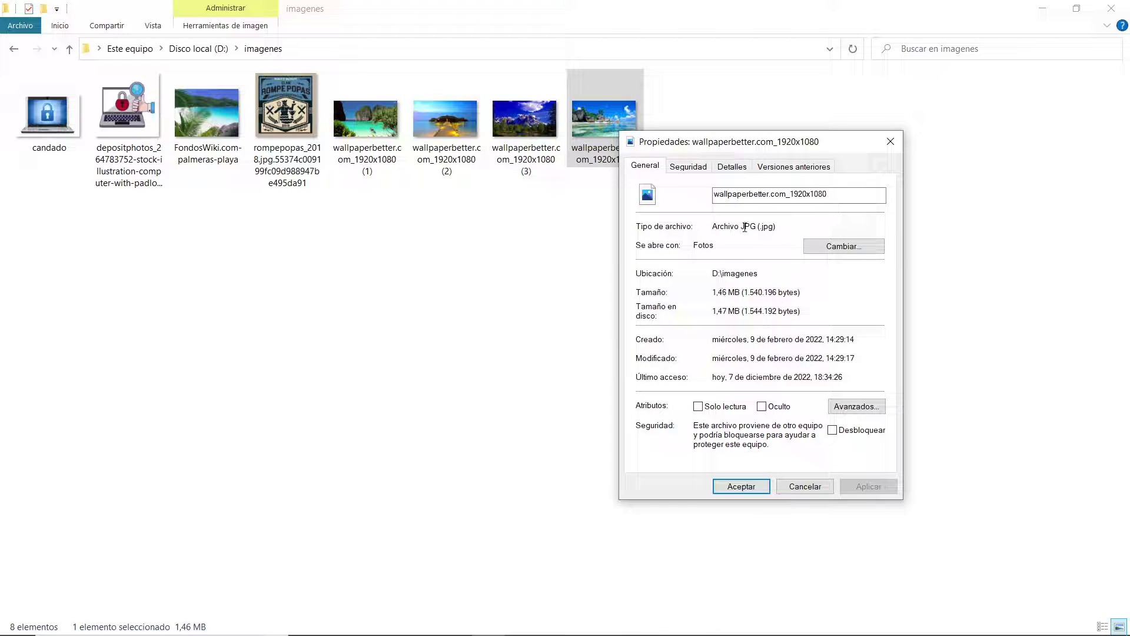
pyautogui.moveTo(740, 229); pyautogui.dragTo(758, 232)
pyautogui.moveTo(711, 228); pyautogui.dragTo(773, 227)
pyautogui.click(891, 141)
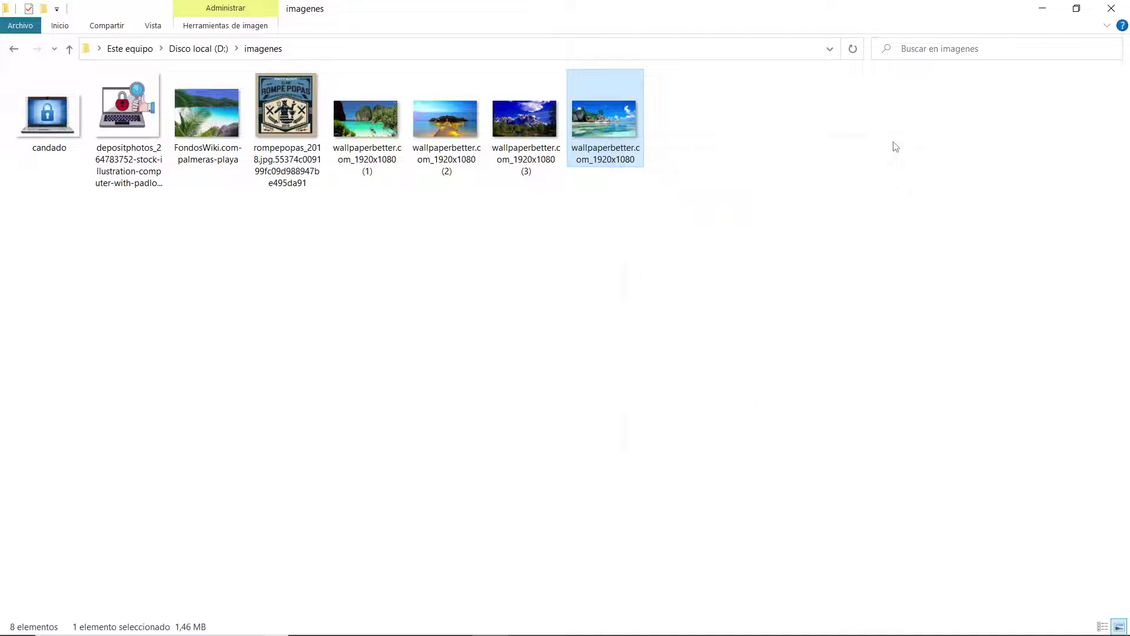
pyautogui.click(731, 112)
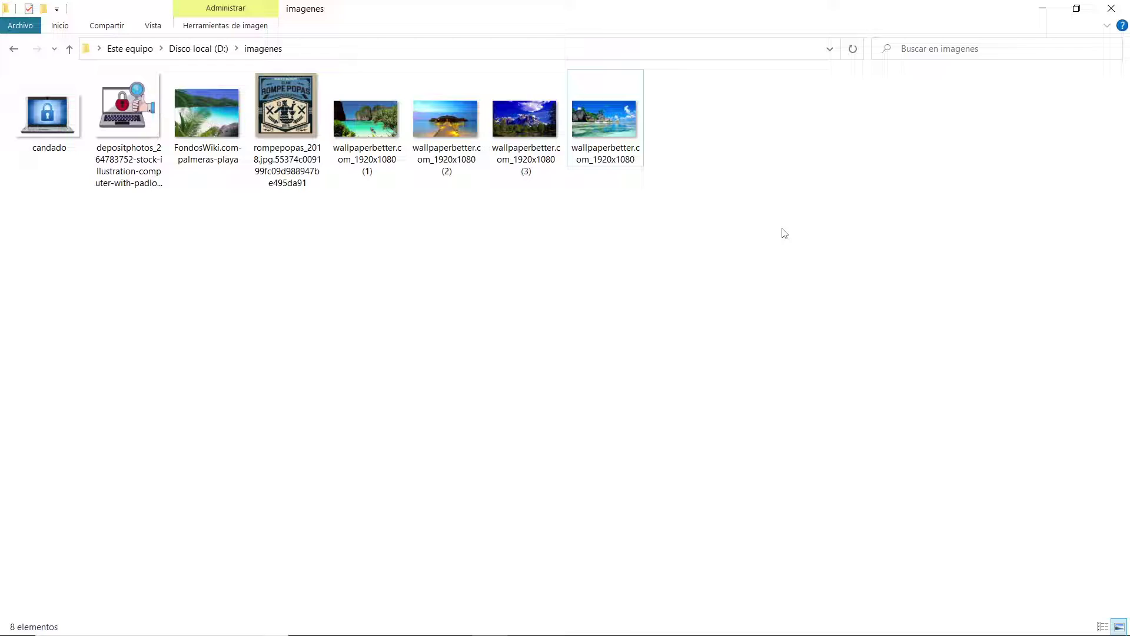
# - Open the print settings for the wallpaperbetter.com_1920x1080 image and choose Microsoft Print to PDF as the printer
pyautogui.rightClick(610, 118)
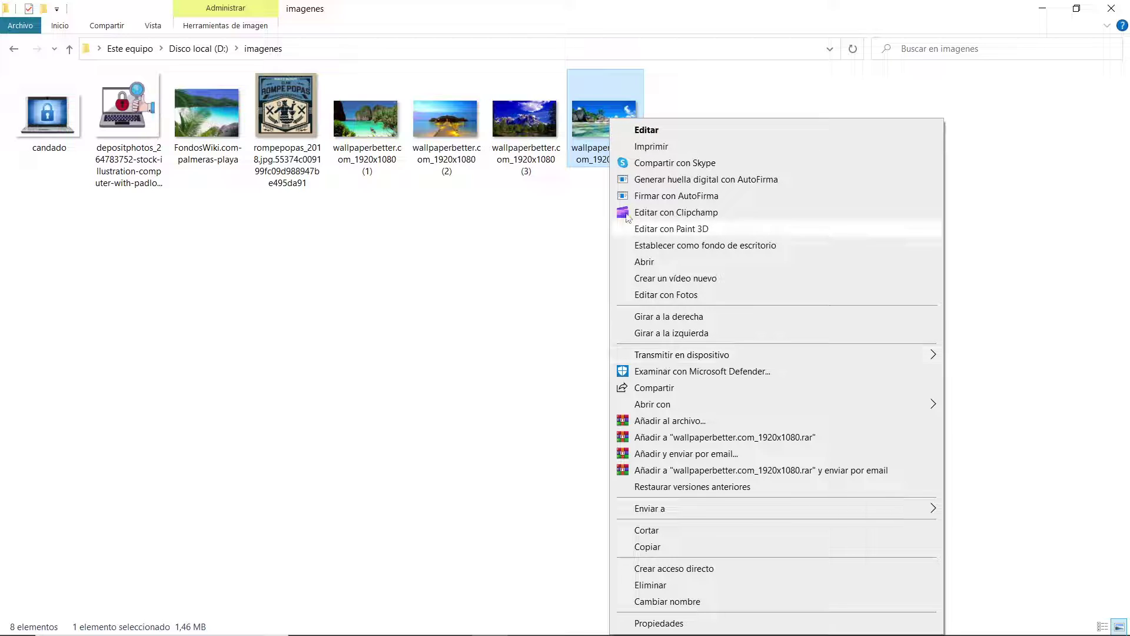
pyautogui.click(648, 147)
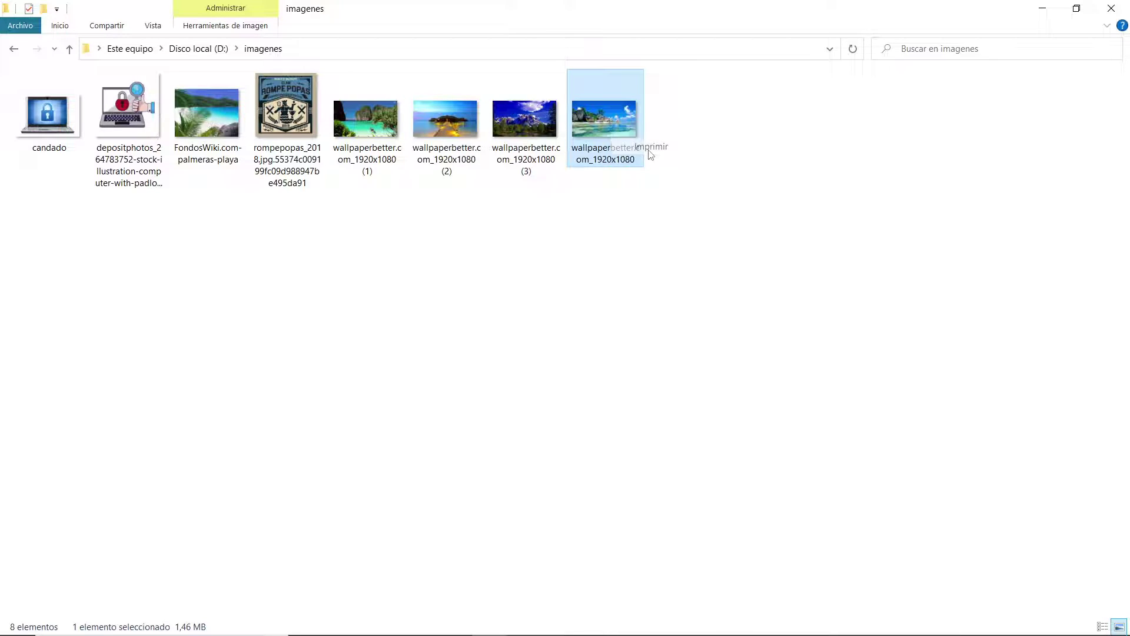
pyautogui.moveTo(631, 122); pyautogui.dragTo(650, 89)
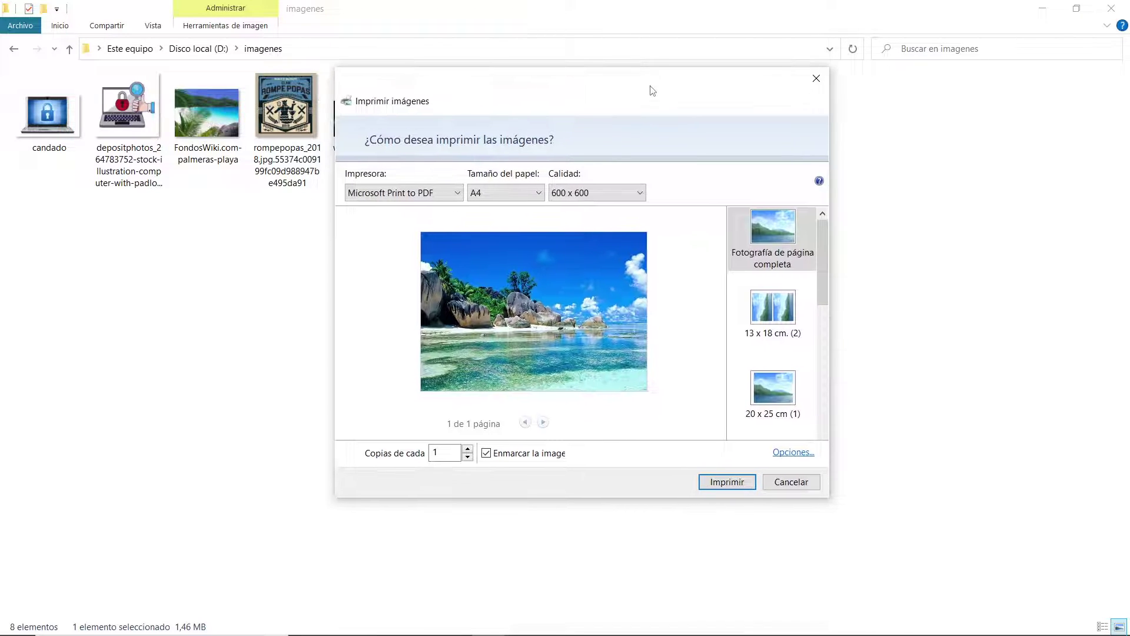
pyautogui.click(391, 196)
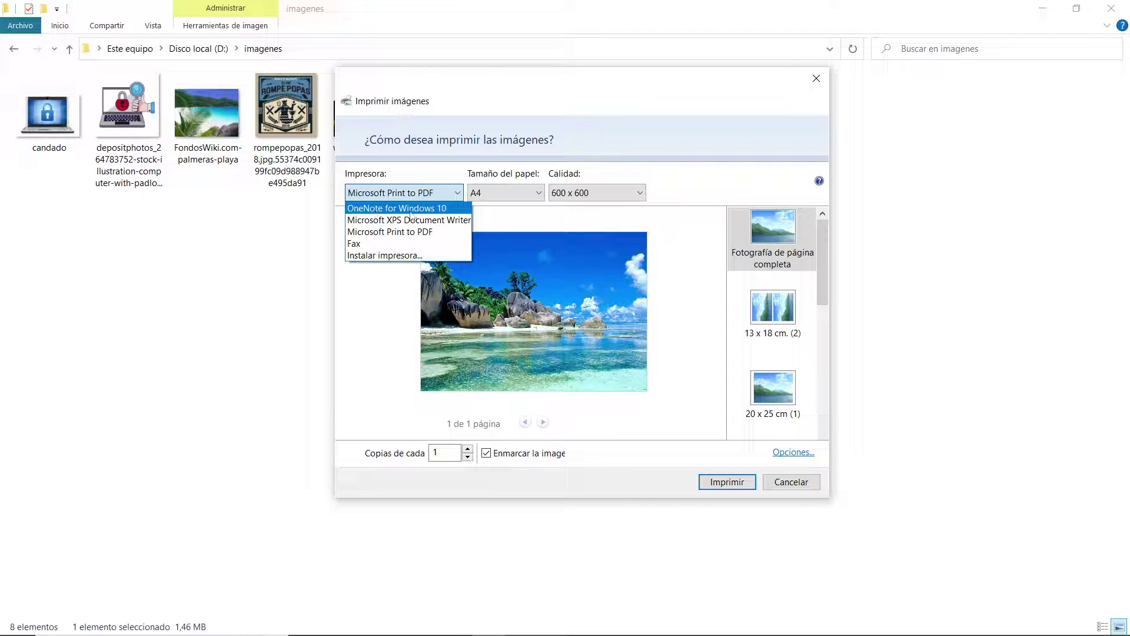
pyautogui.click(428, 231)
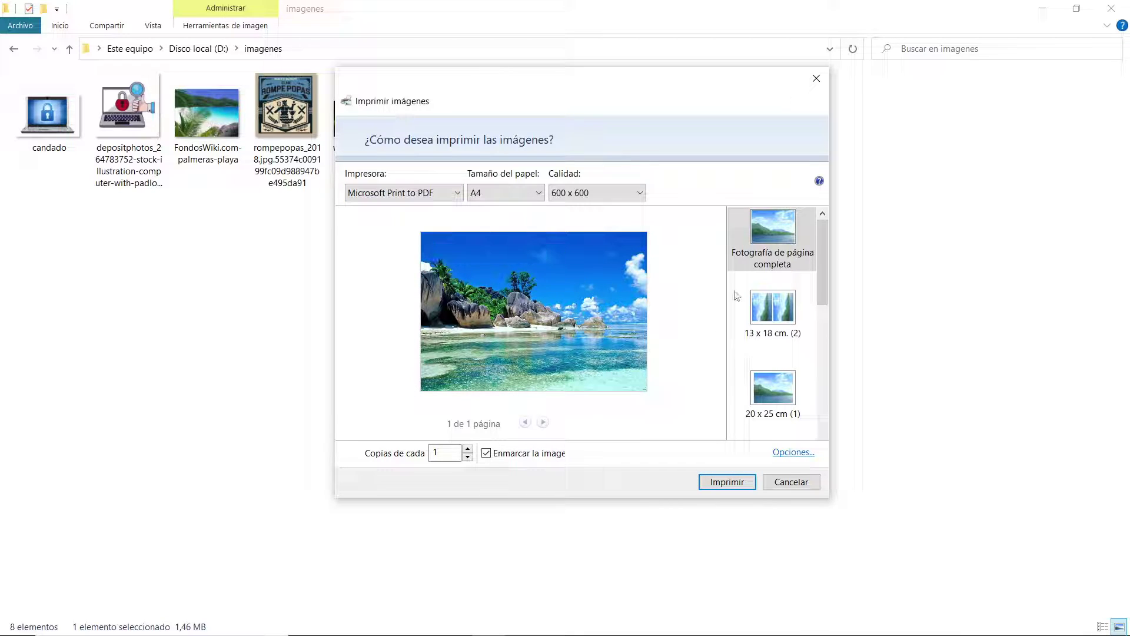
# - Print the image and enter "fotosde navidad" as the name of the PDF file
pyautogui.click(745, 484)
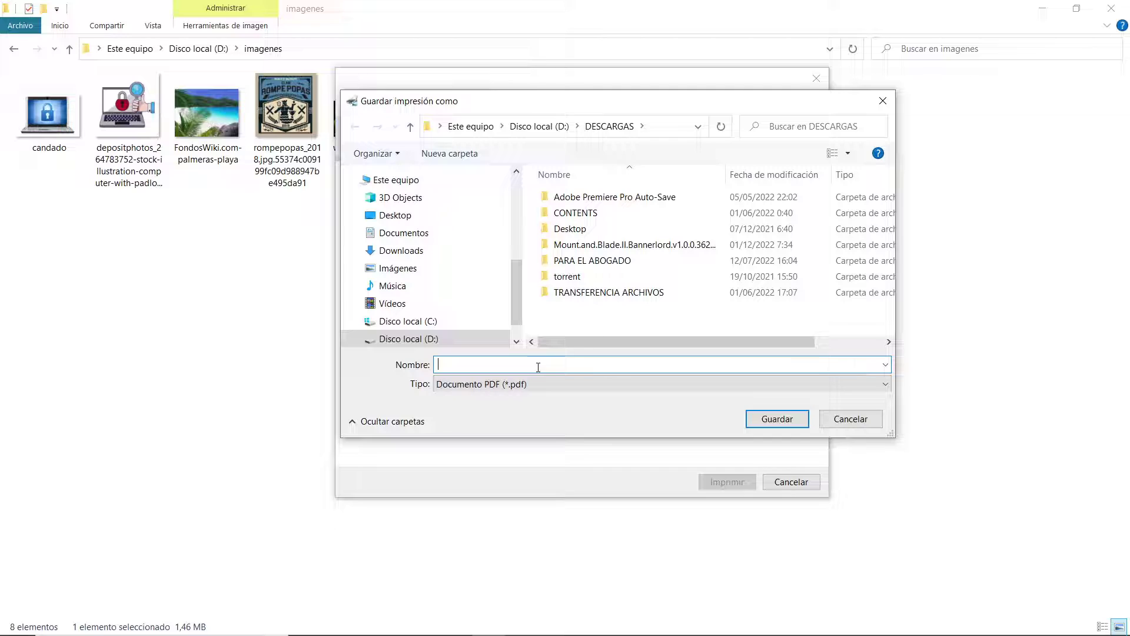
pyautogui.write('p')
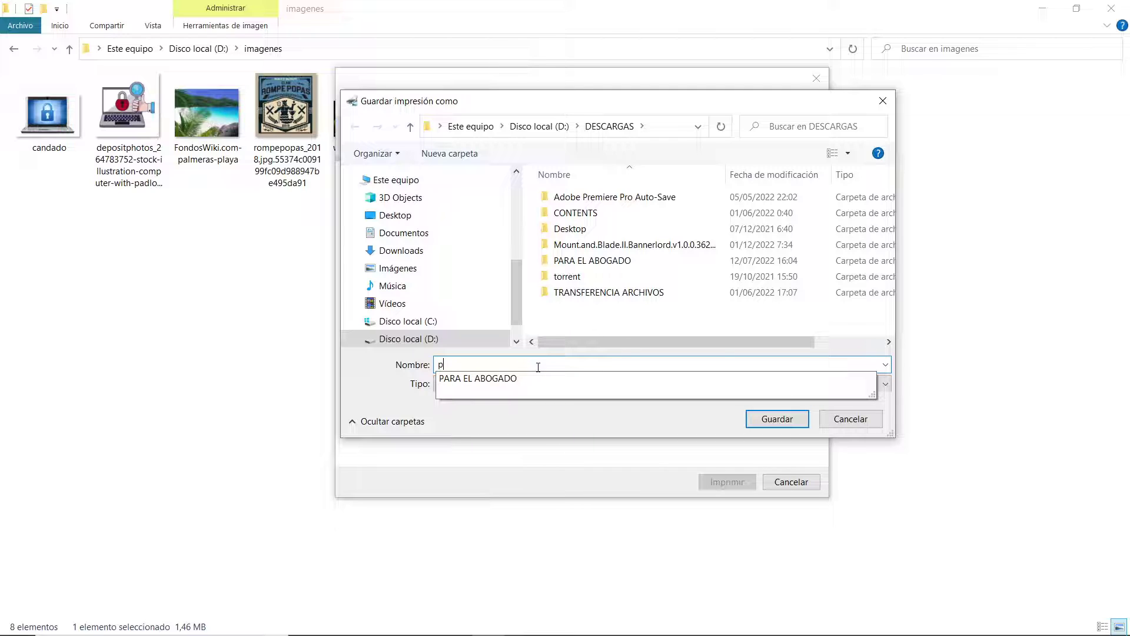
pyautogui.write('rueba')
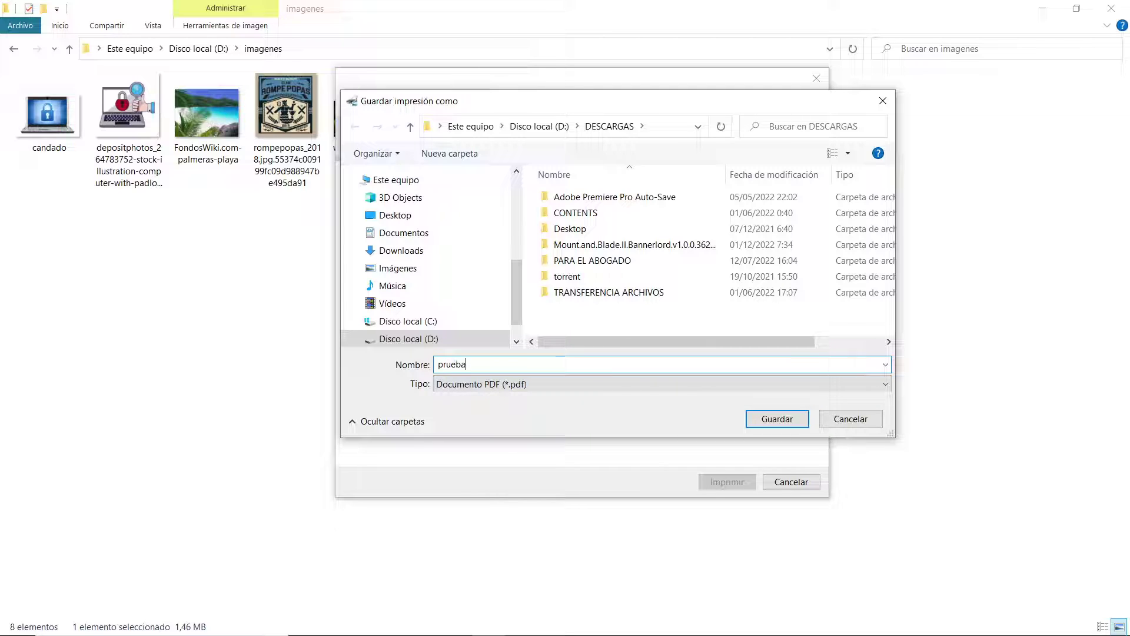
pyautogui.write('s')
pyautogui.press('BackSpace')
pyautogui.press('BackSpace')
pyautogui.write('fotosde navidad')
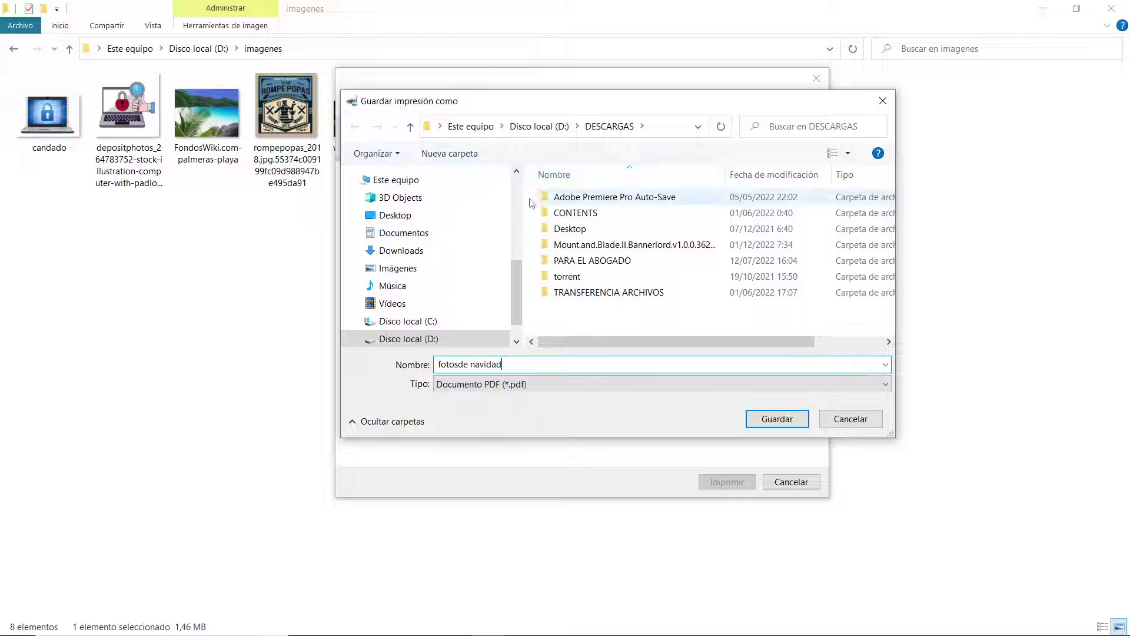
# - Choose the Downloads folder as the location for saving the PDF
pyautogui.click(427, 340)
pyautogui.click(412, 322)
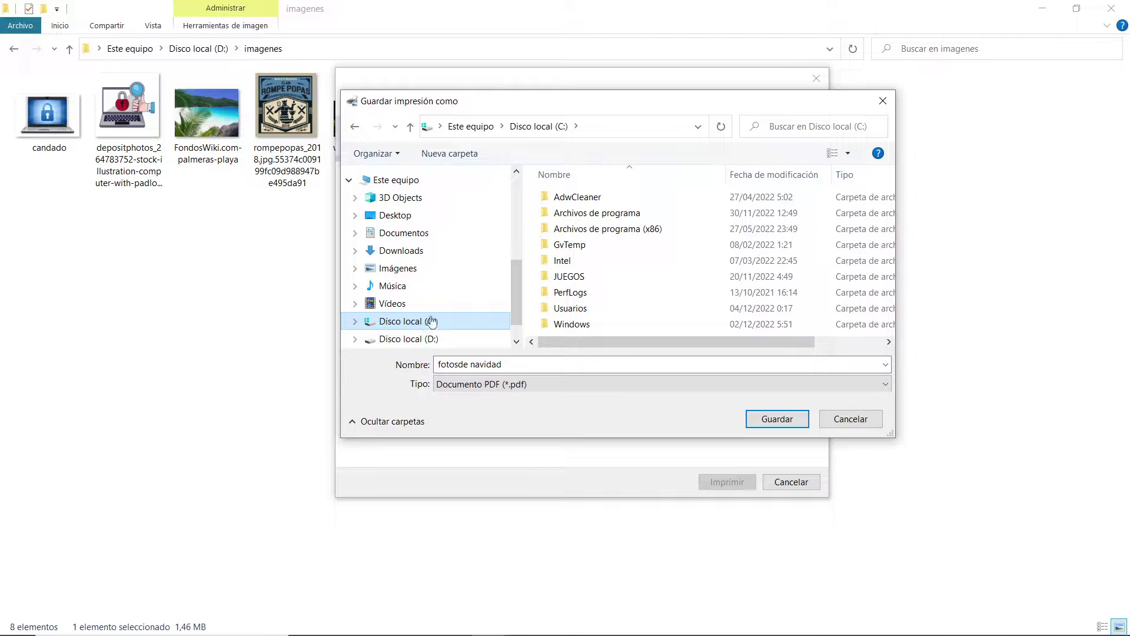
pyautogui.scroll(-1, 421, 303)
pyautogui.click(411, 244)
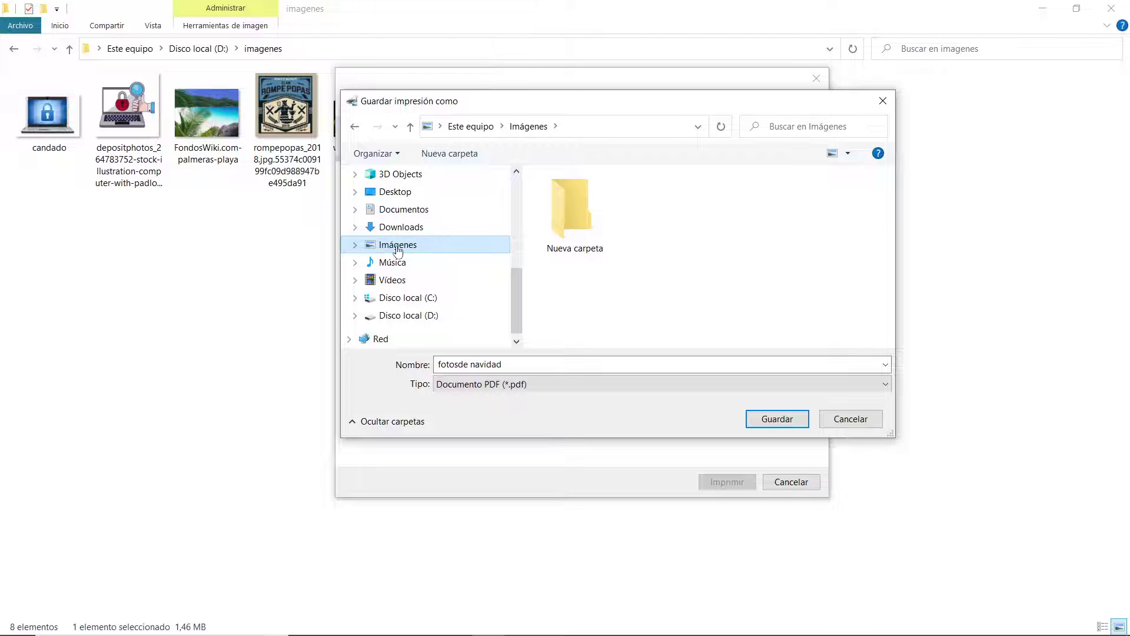
pyautogui.click(402, 229)
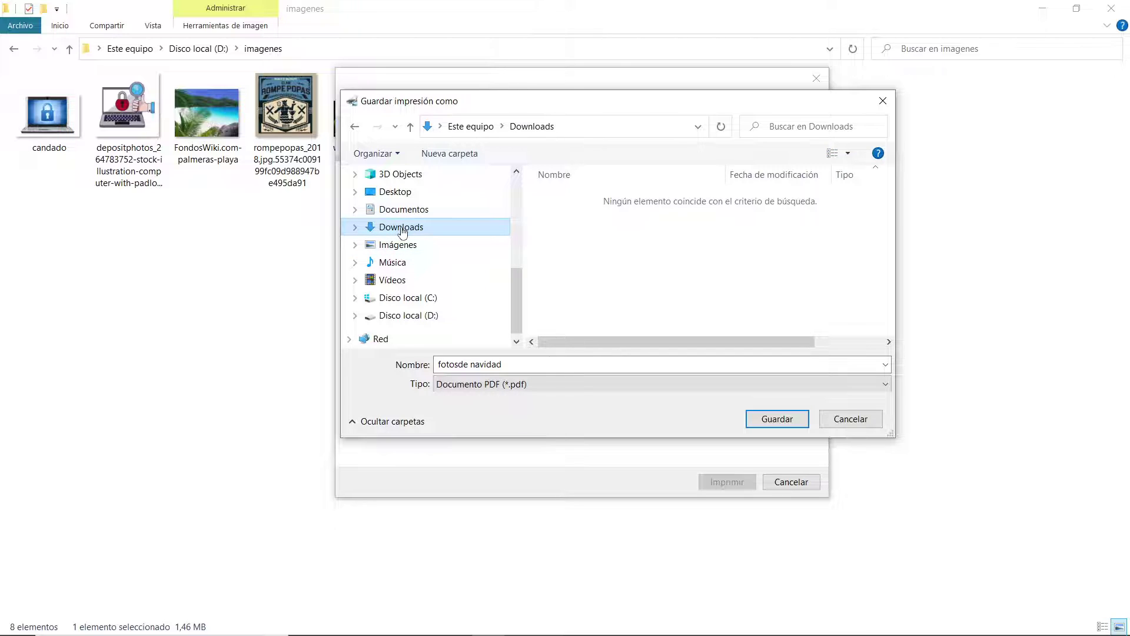
# - Correct the file name to "foto de navidad" and save it as a Documento PDF (*.pdf)
pyautogui.click(460, 364)
pyautogui.click(459, 364)
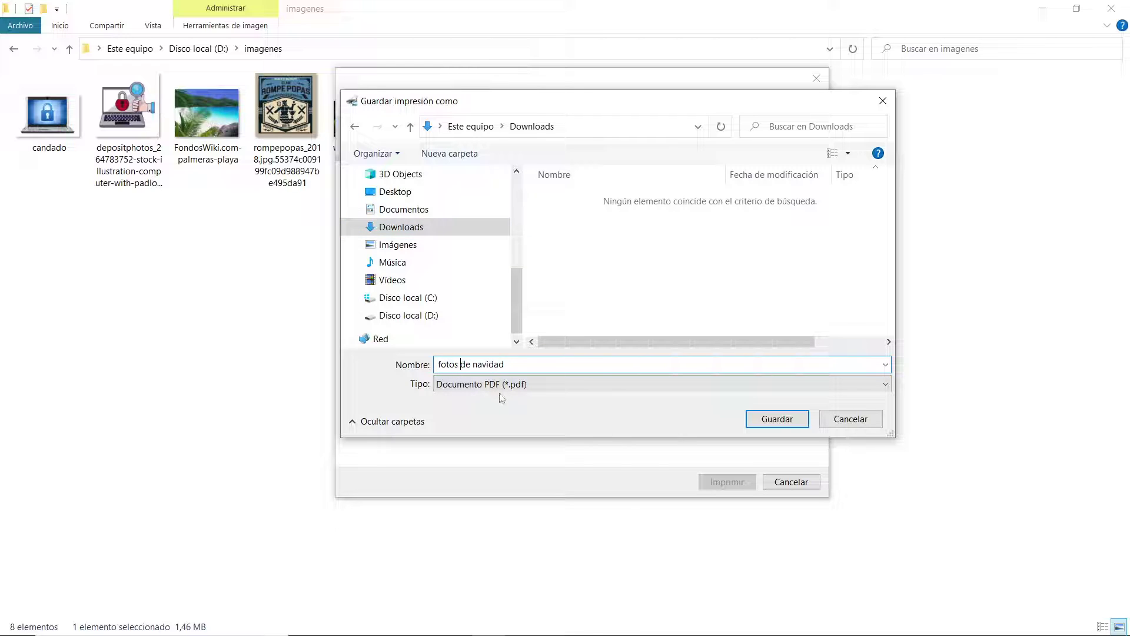
pyautogui.press('BackSpace')
pyautogui.press('BackSpace')
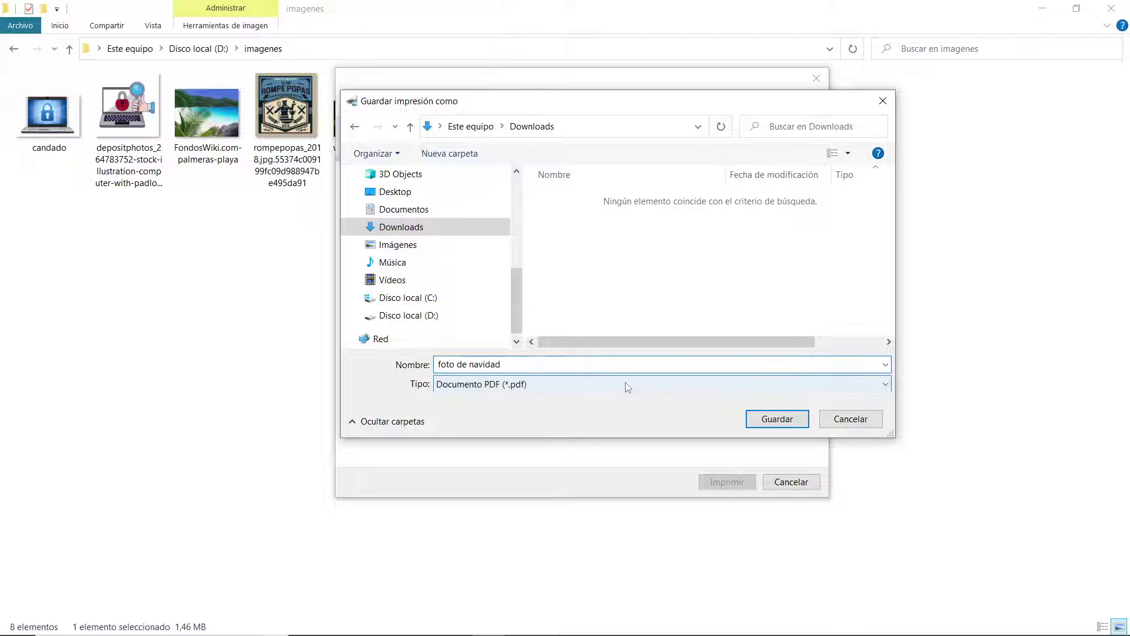
pyautogui.click(829, 390)
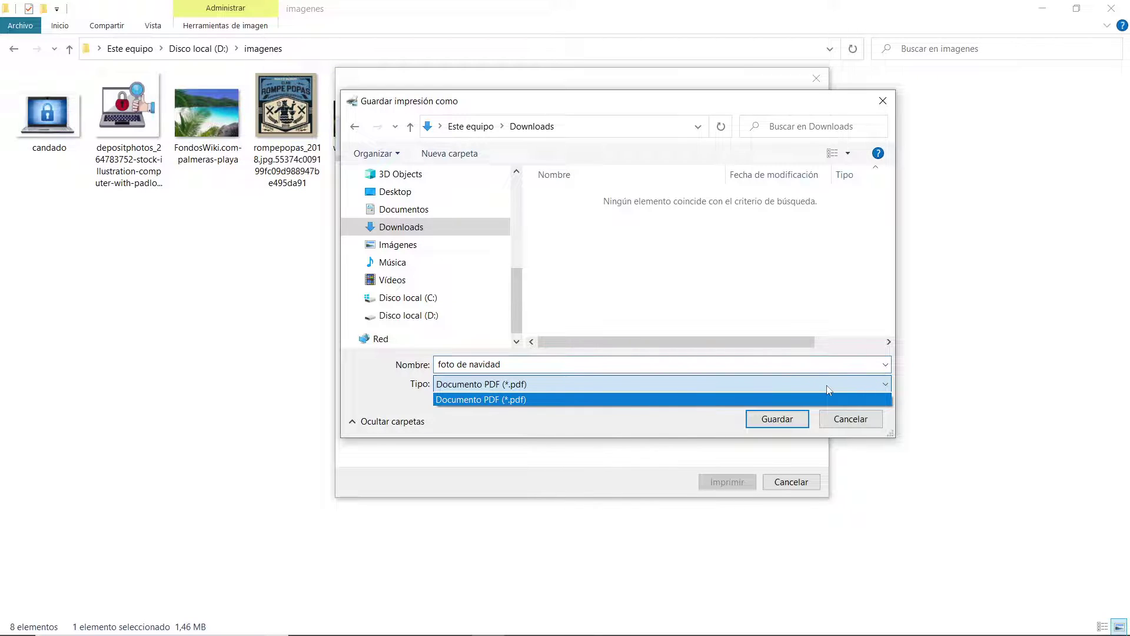
pyautogui.click(828, 390)
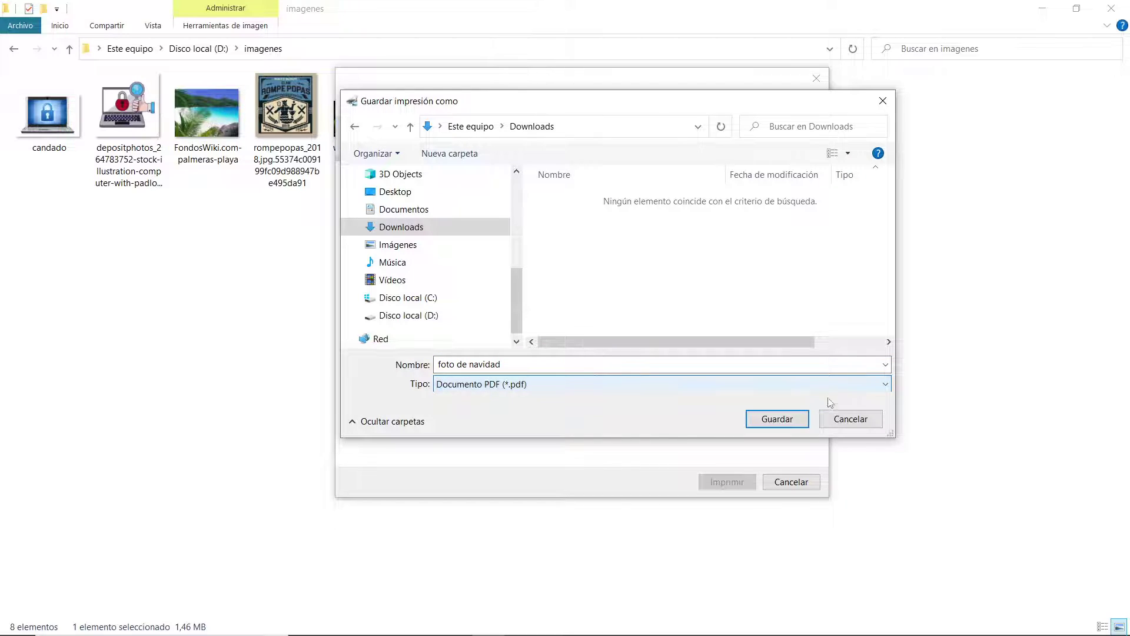
pyautogui.click(777, 419)
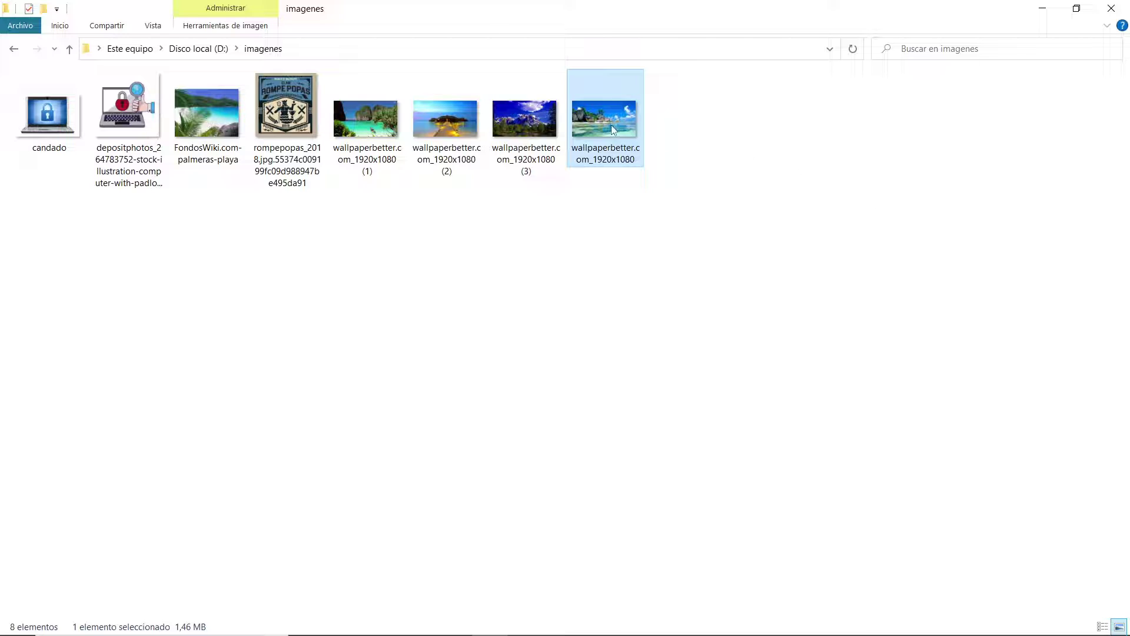
# - Open the print settings for the wallpaperbetter.com_1920x1080 (3) image and look over the page layouts
pyautogui.rightClick(527, 125)
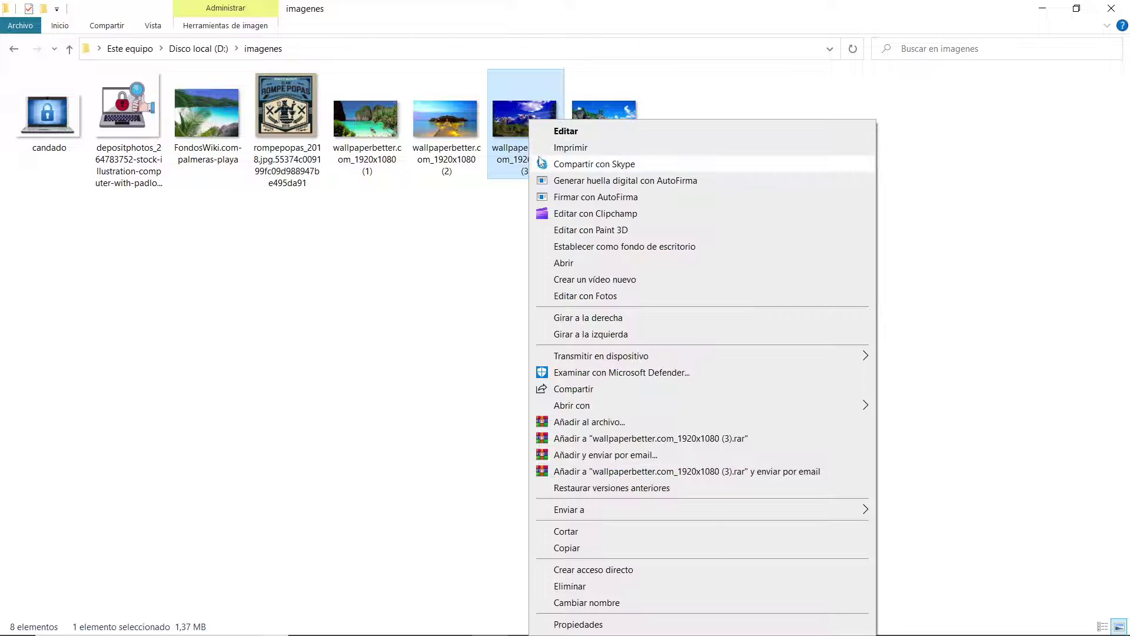
pyautogui.click(569, 148)
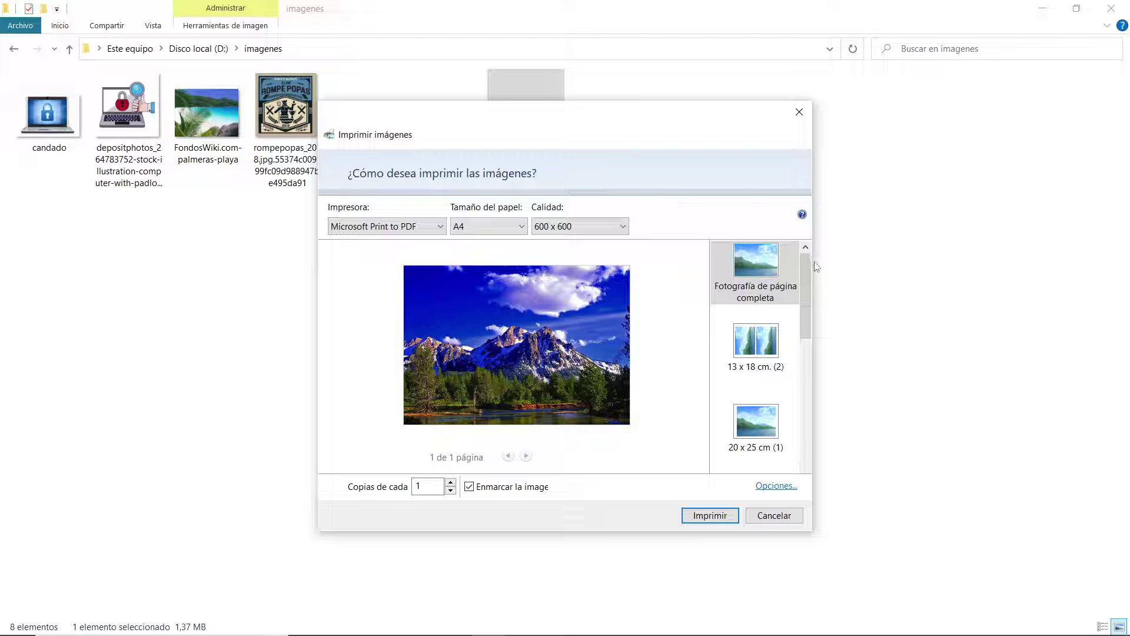
pyautogui.scroll(-1, 806, 259)
pyautogui.scroll(1, 807, 259)
pyautogui.moveTo(811, 264); pyautogui.dragTo(207, 553)
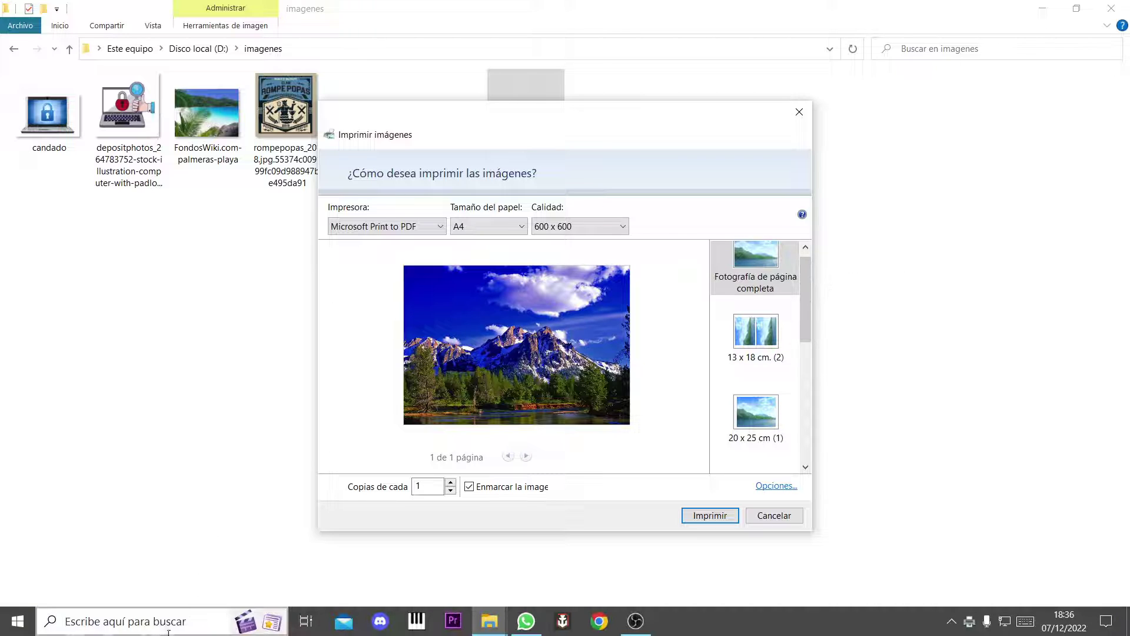
# - Search Windows for "fotos" and open the Fotos app to view its photo collection
pyautogui.click(154, 622)
pyautogui.write('fotos')
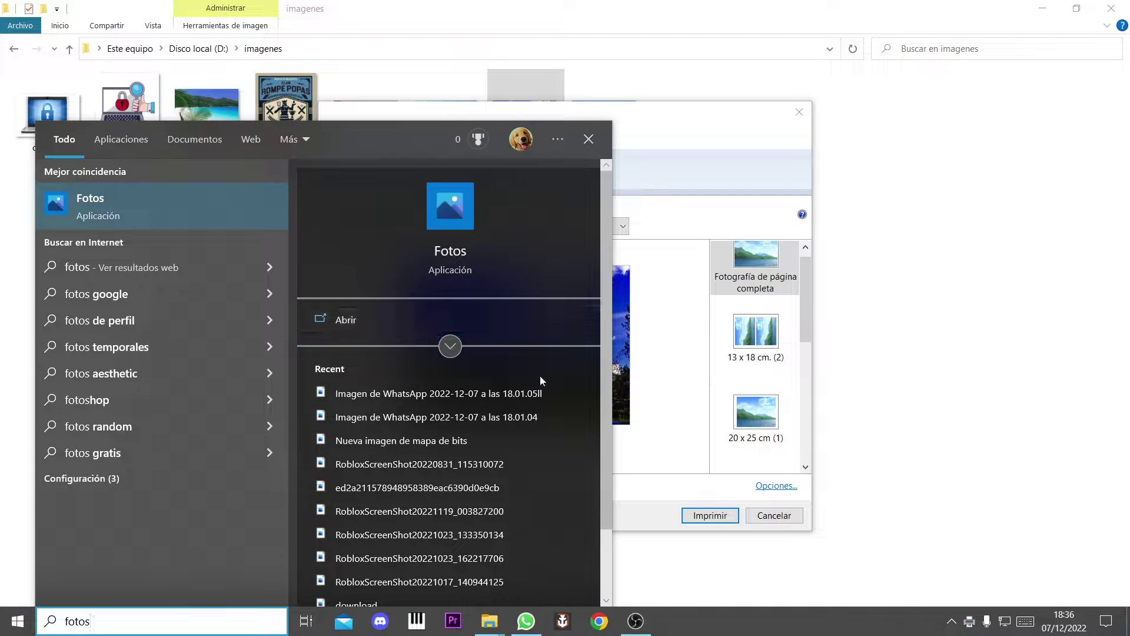
pyautogui.scroll(-1, 603, 242)
pyautogui.scroll(1, 610, 241)
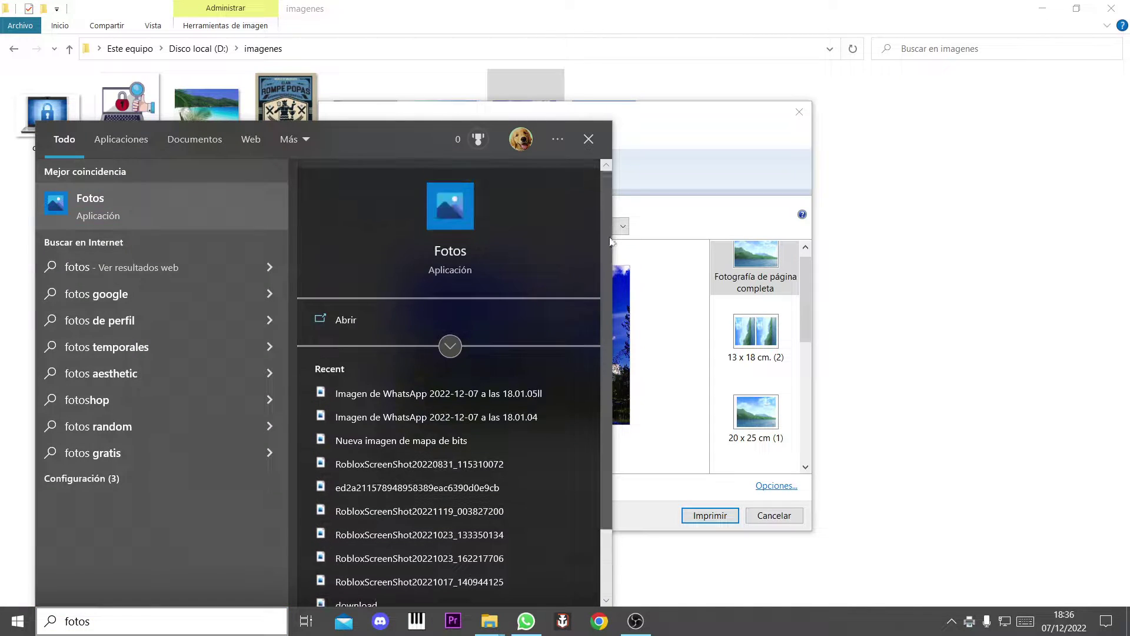
pyautogui.click(344, 323)
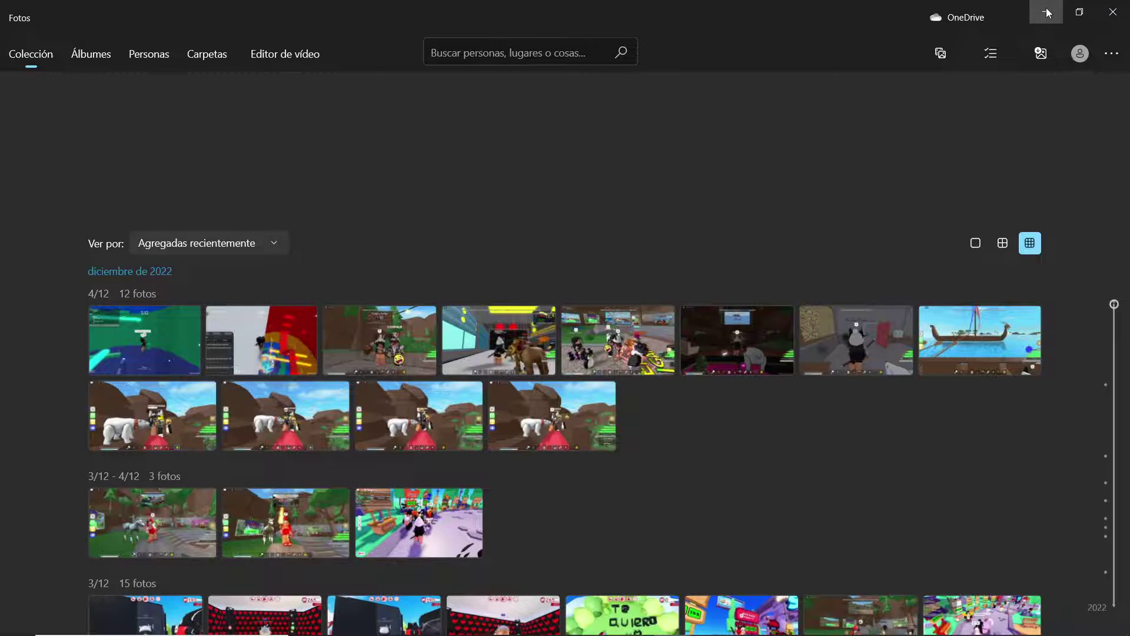
pyautogui.click(1047, 12)
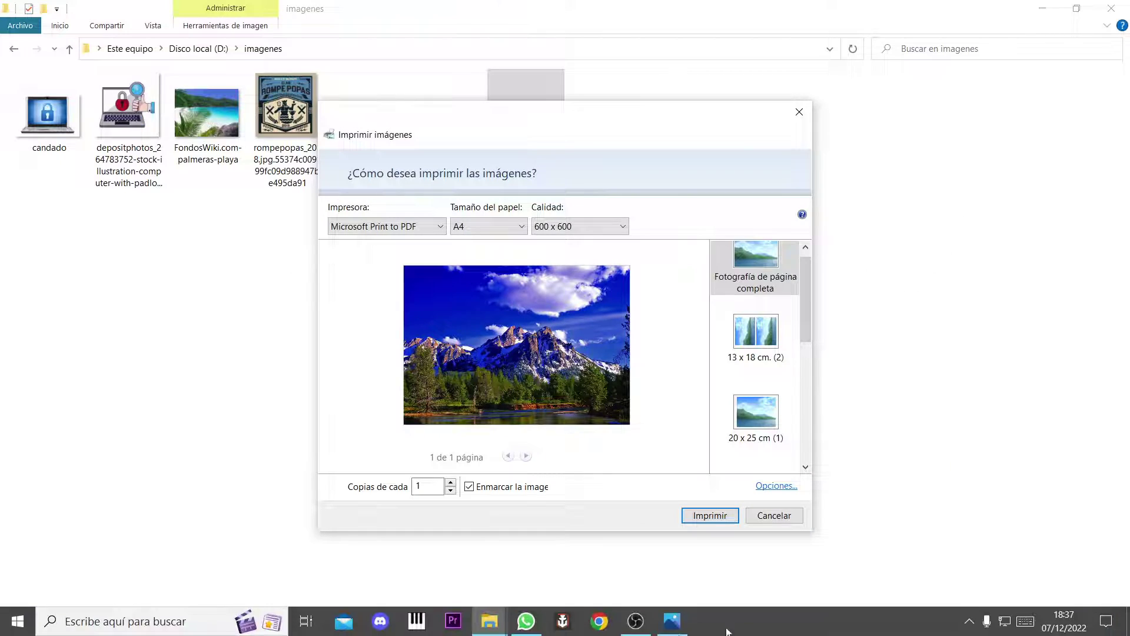
pyautogui.click(673, 624)
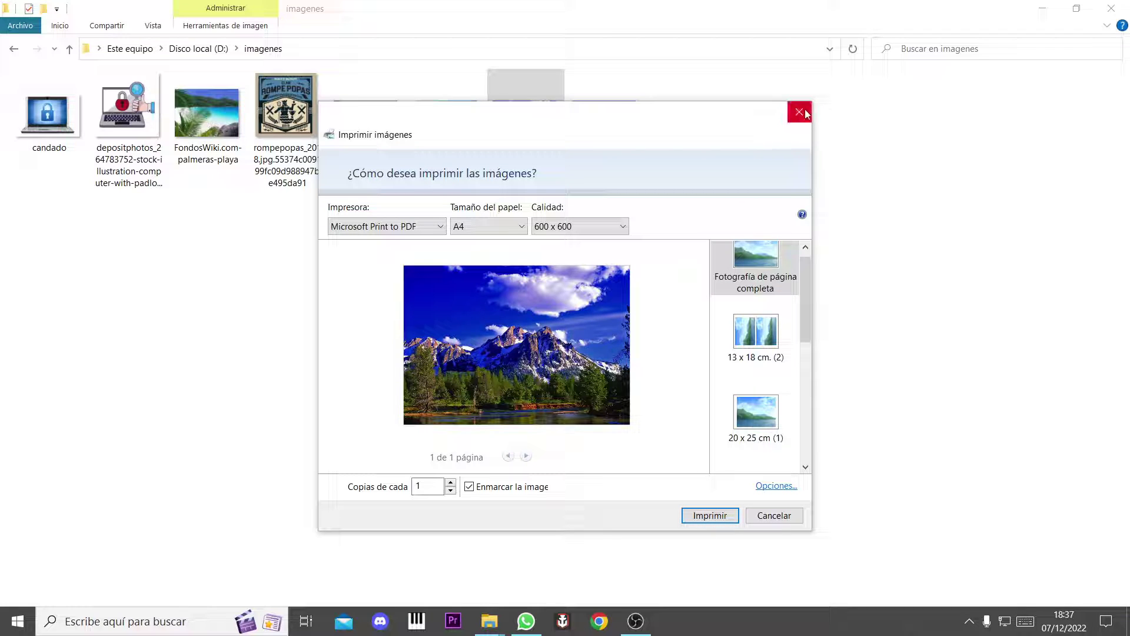
# - Preview the wallpaper image in the Hoja de contactos (35), Cartera (9) and 9 x 13 cm. (4) print layouts
pyautogui.moveTo(804, 308); pyautogui.dragTo(811, 438)
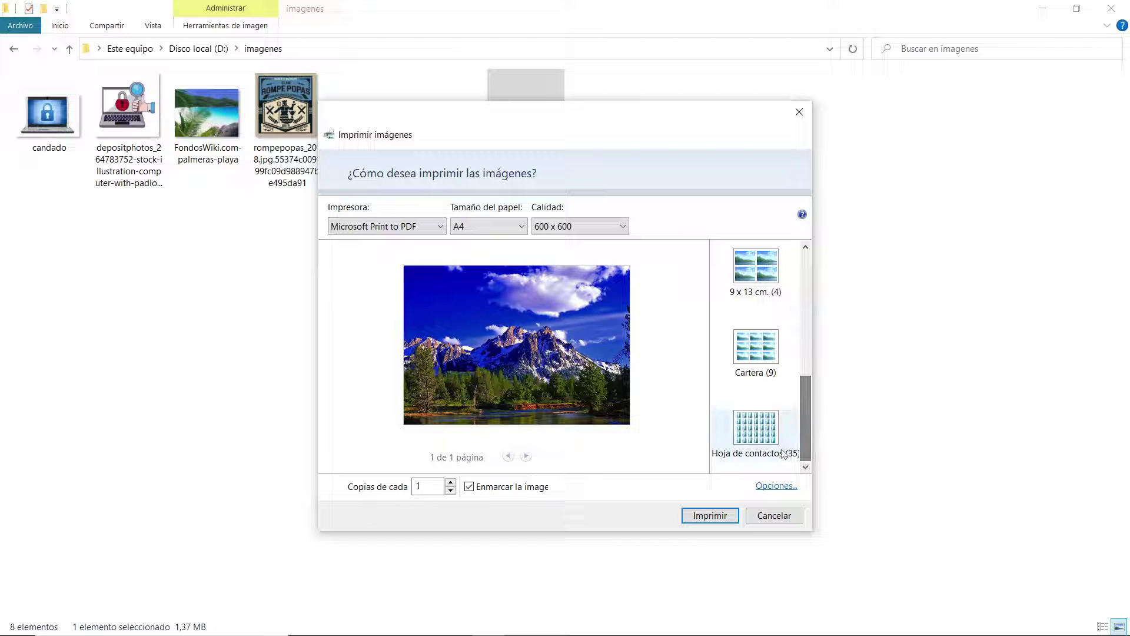
pyautogui.click(756, 428)
pyautogui.click(767, 333)
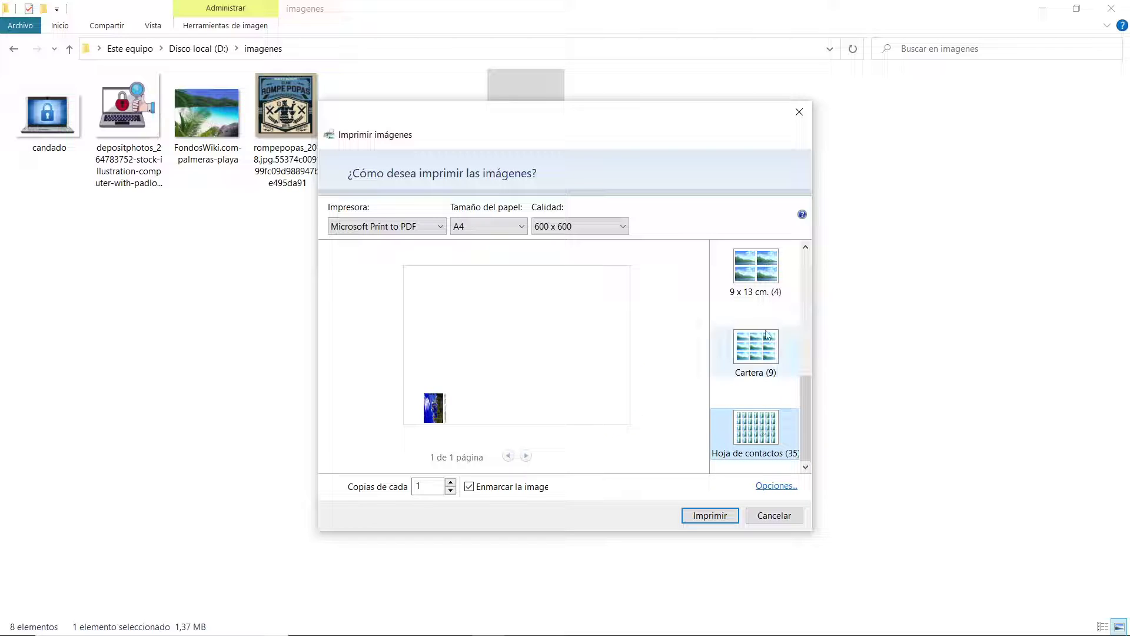
pyautogui.press('Up')
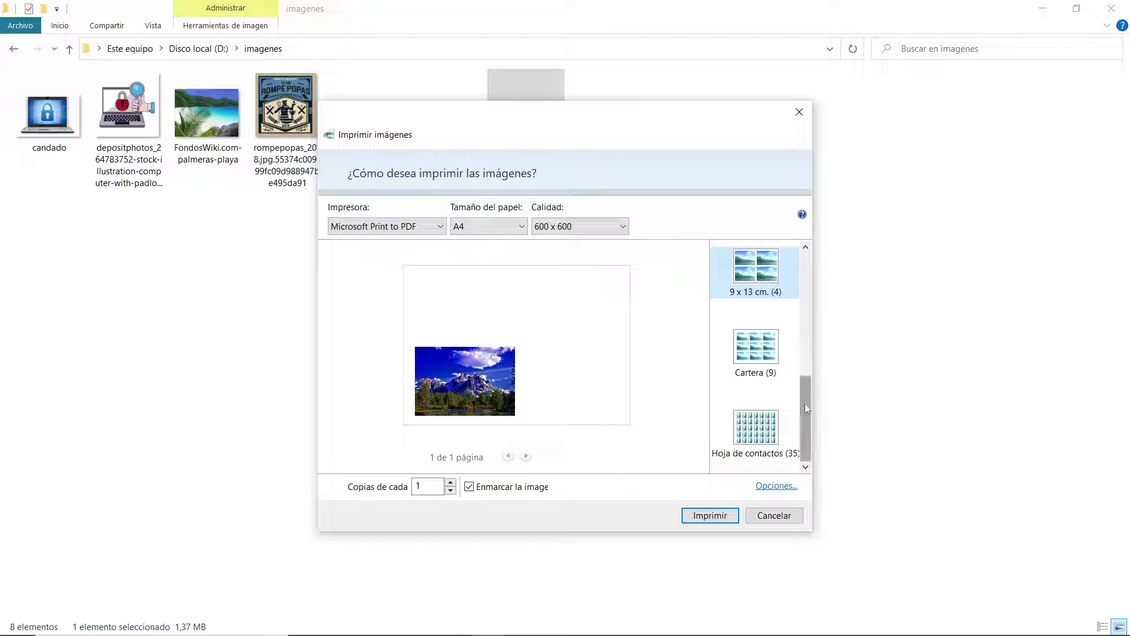
pyautogui.click(786, 438)
pyautogui.press('Up')
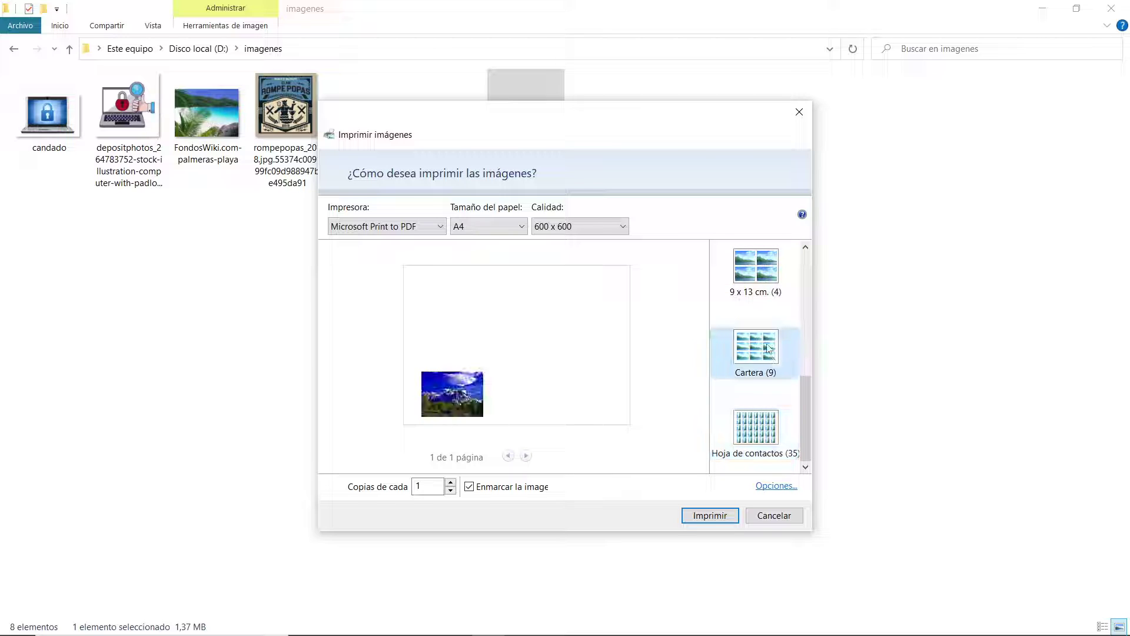
pyautogui.click(777, 297)
# - Preview the 20 x 25 cm (1) layout and return to the Fotografía de página completa layout
pyautogui.scroll(3, 808, 405)
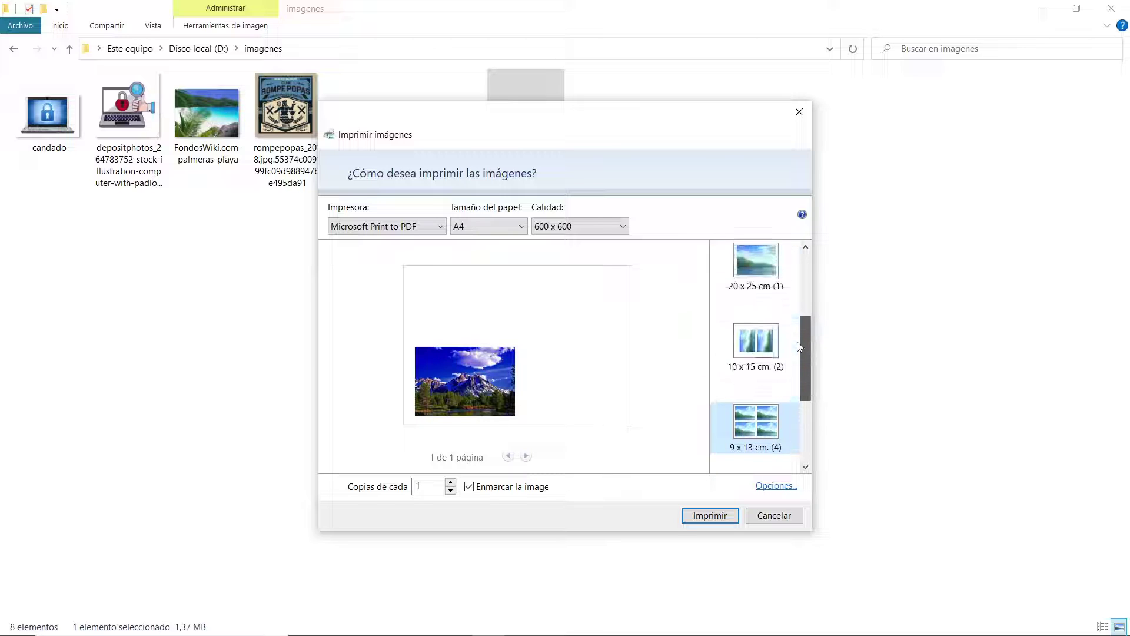
pyautogui.click(768, 283)
pyautogui.scroll(3, 798, 331)
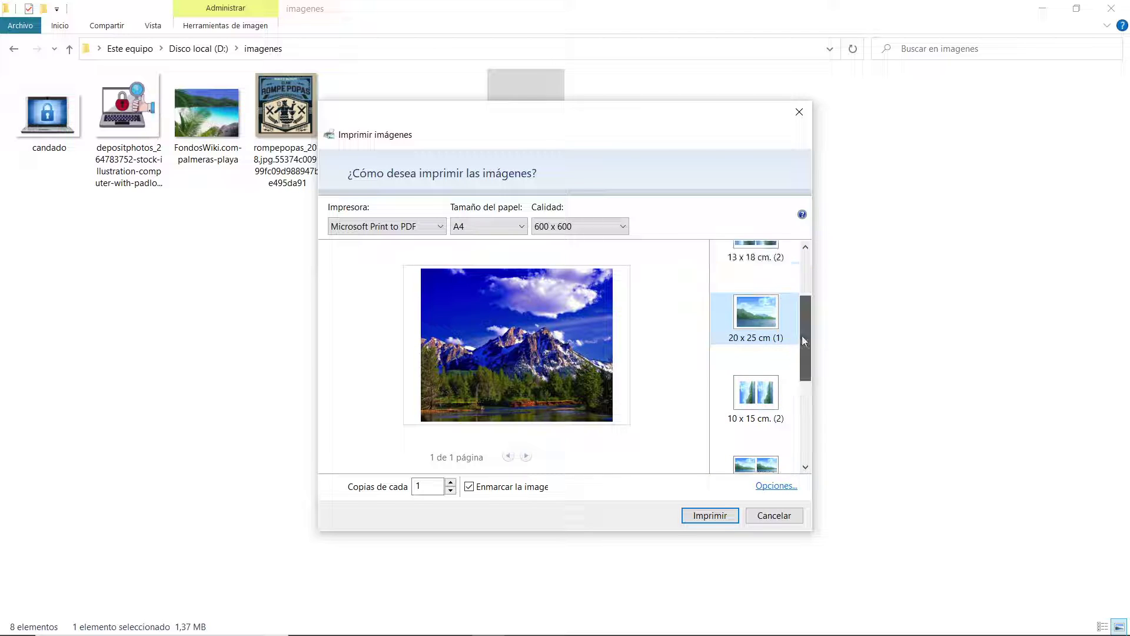
pyautogui.click(795, 281)
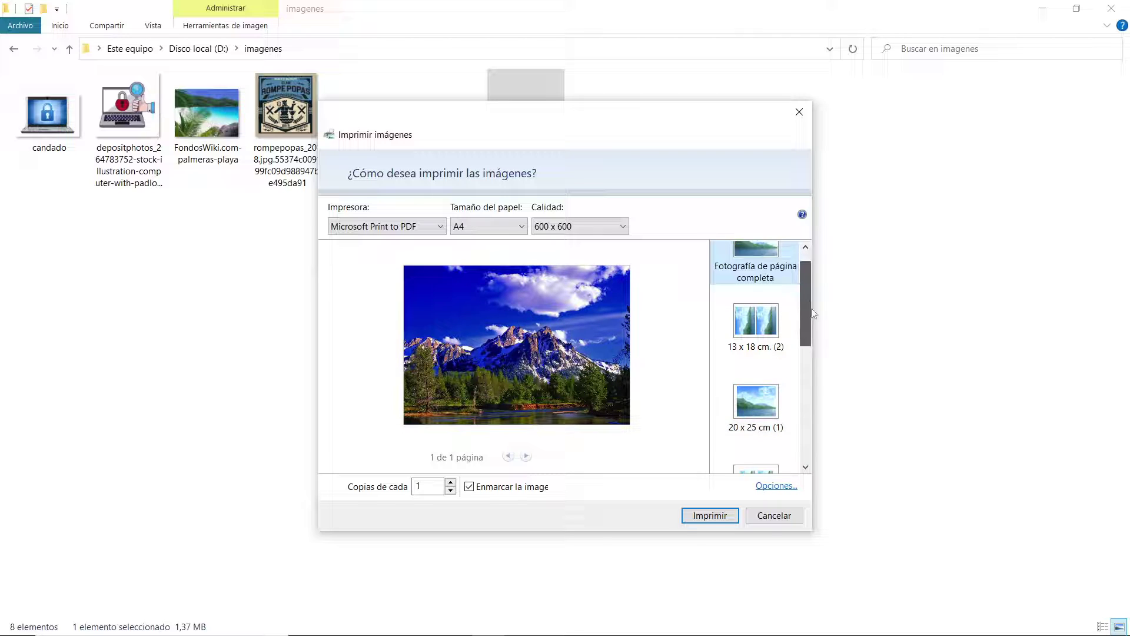
pyautogui.moveTo(805, 288); pyautogui.dragTo(838, 223)
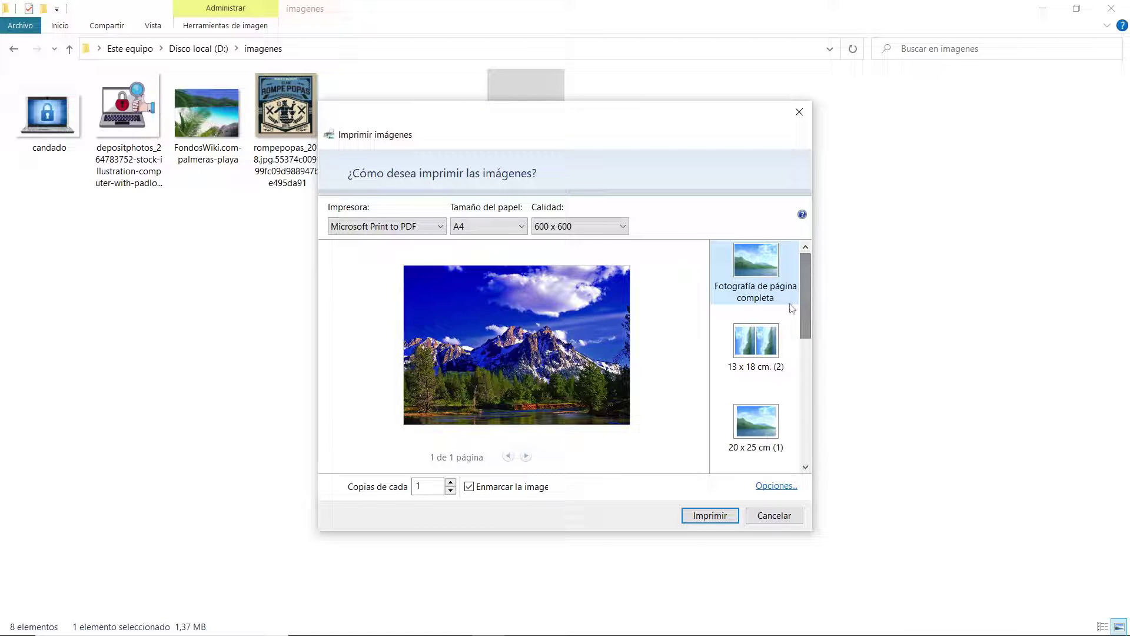
# - Look over the available paper sizes, keeping A4, and close the image print settings without printing
pyautogui.click(489, 227)
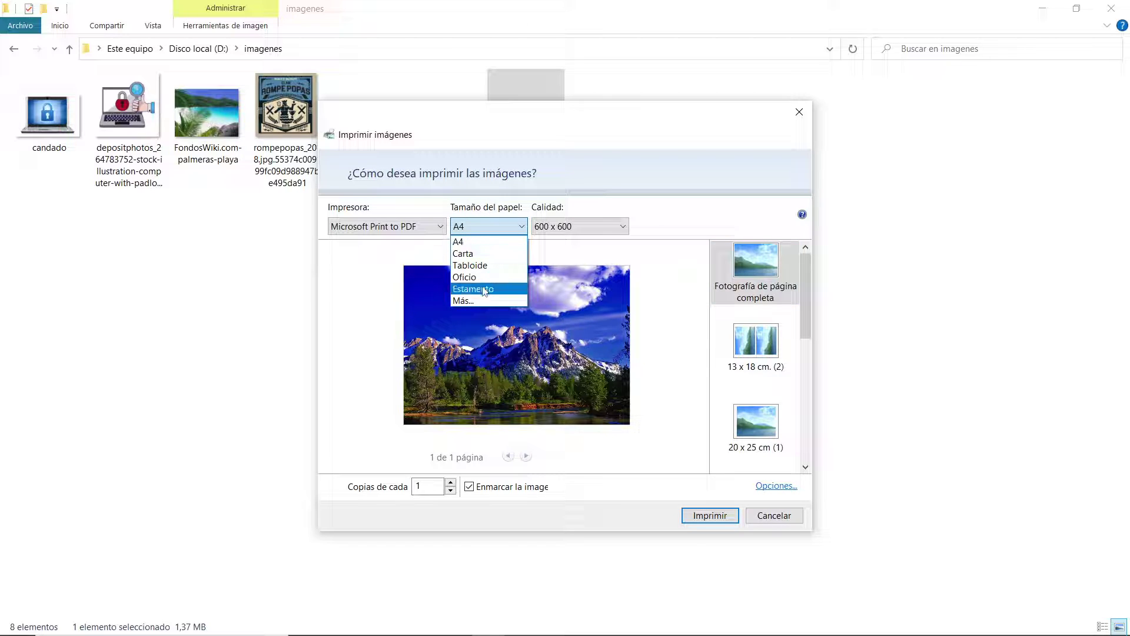
pyautogui.click(714, 196)
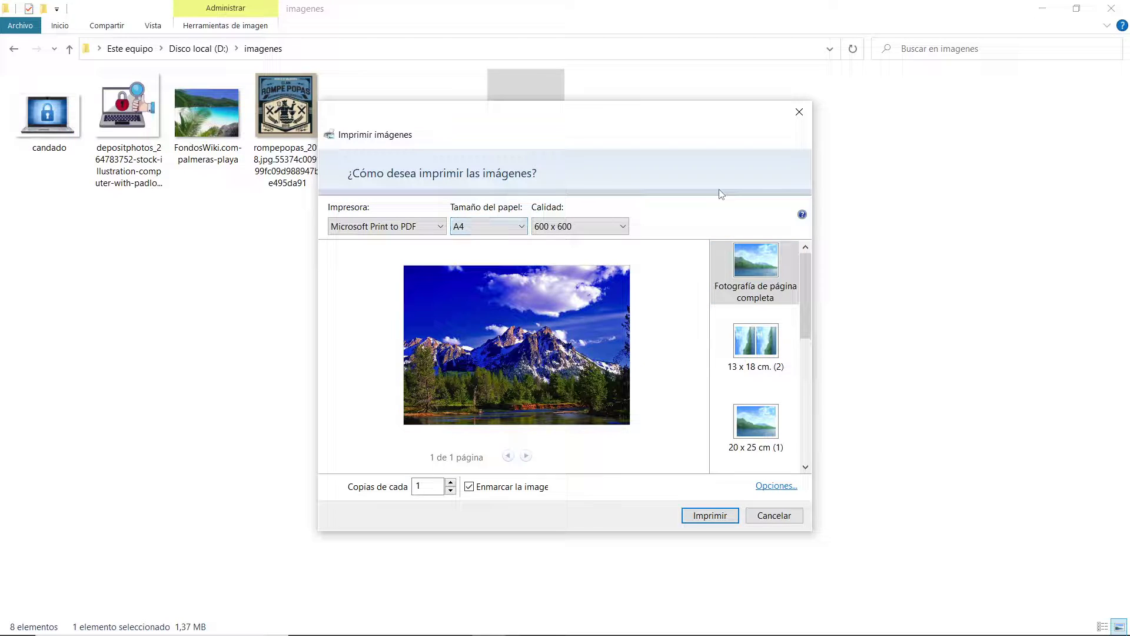
pyautogui.click(798, 113)
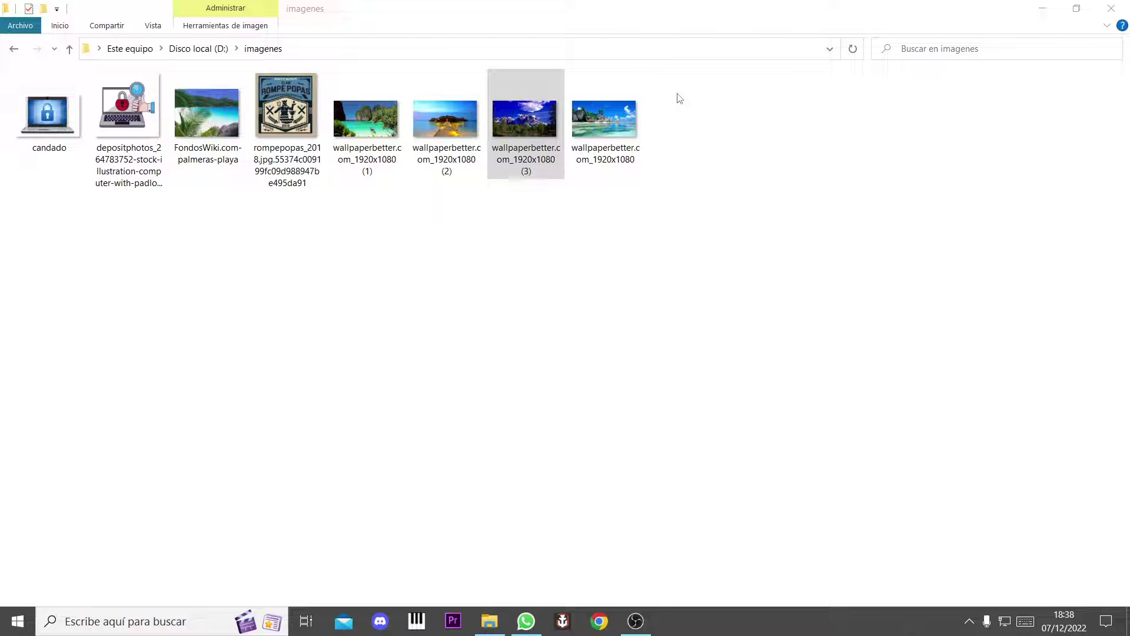
pyautogui.click(968, 622)
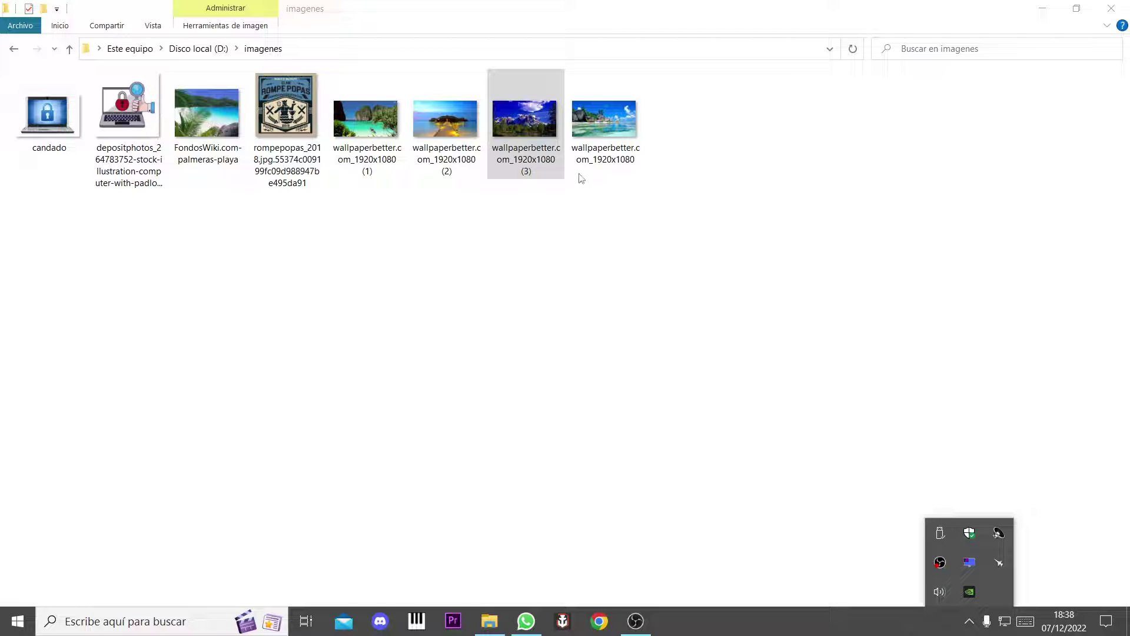
pyautogui.rightClick(940, 563)
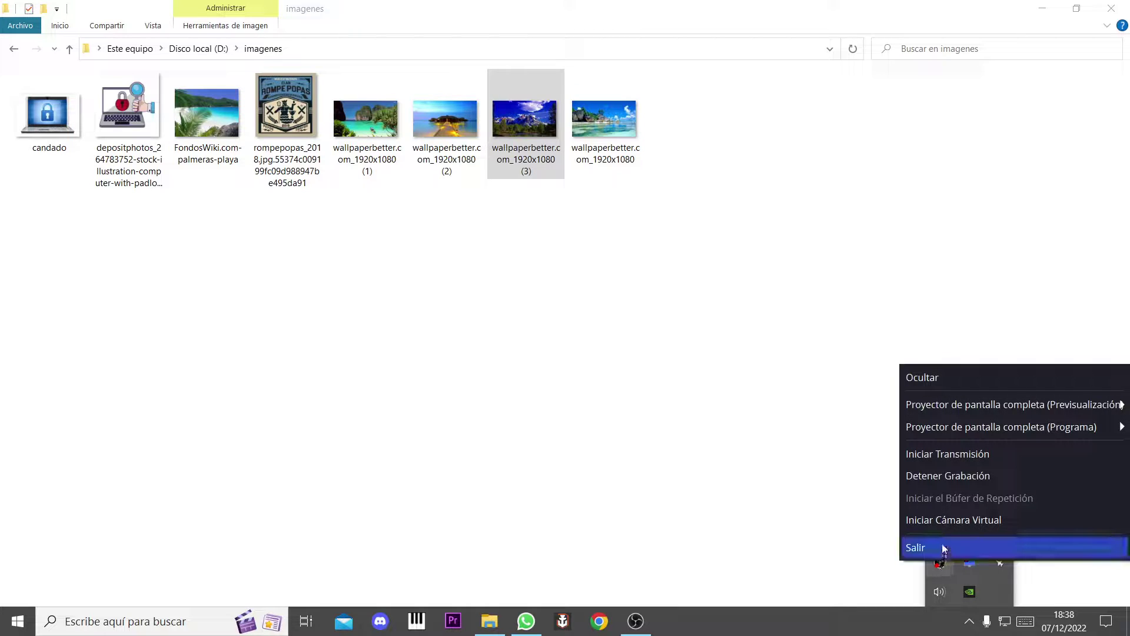